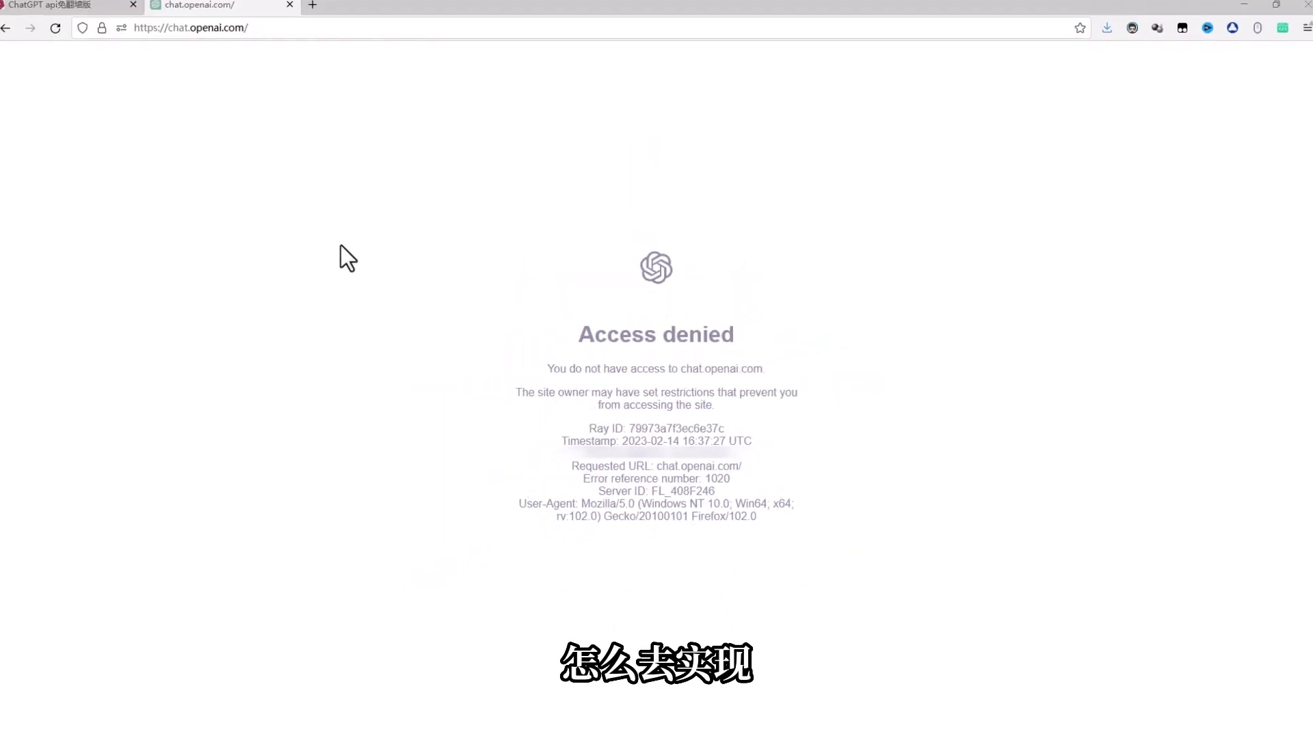
# Switch to the 'ChatGPT api免翻墙版' tab and scroll through its title, API-key field and question form
pyautogui.click(52, 11)
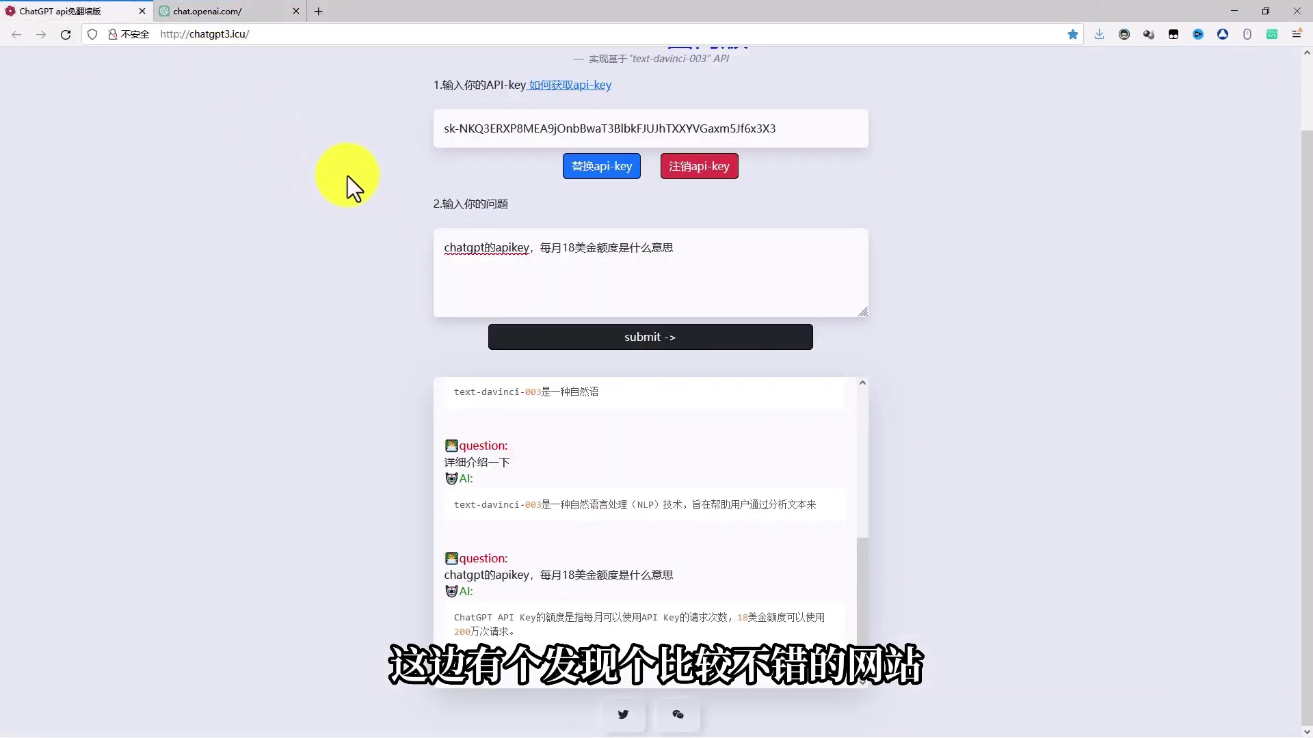
pyautogui.scroll(2, 399, 176)
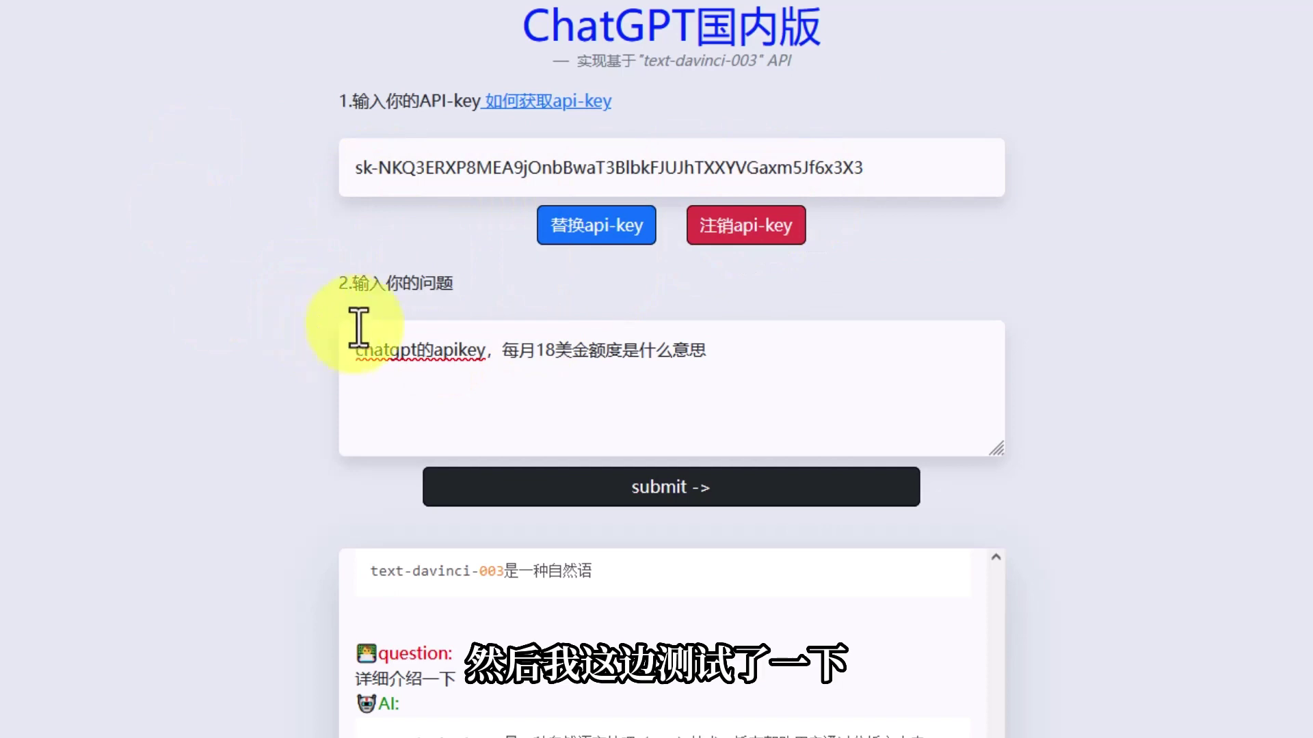
pyautogui.scroll(-2, 329, 379)
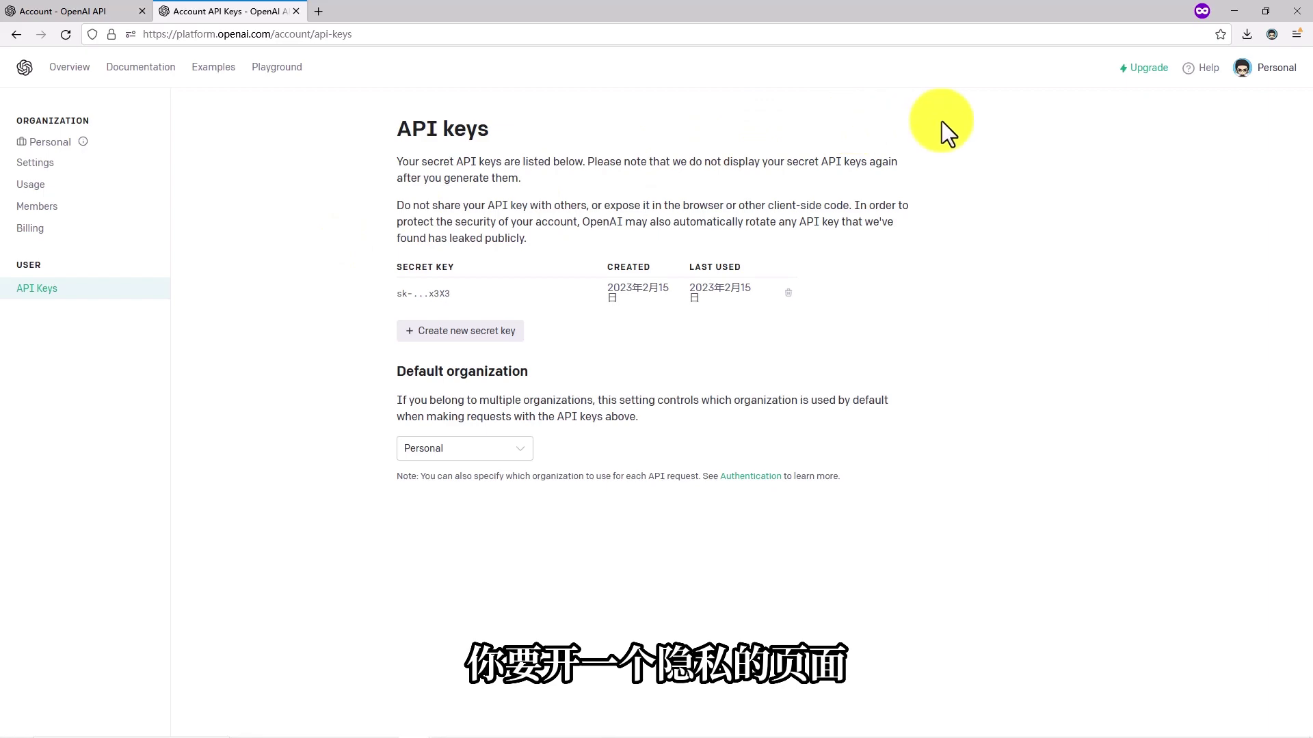
# Open the Firefox main menu to reach the 新建隐私窗口 (New Private Window) option
pyautogui.click(1295, 34)
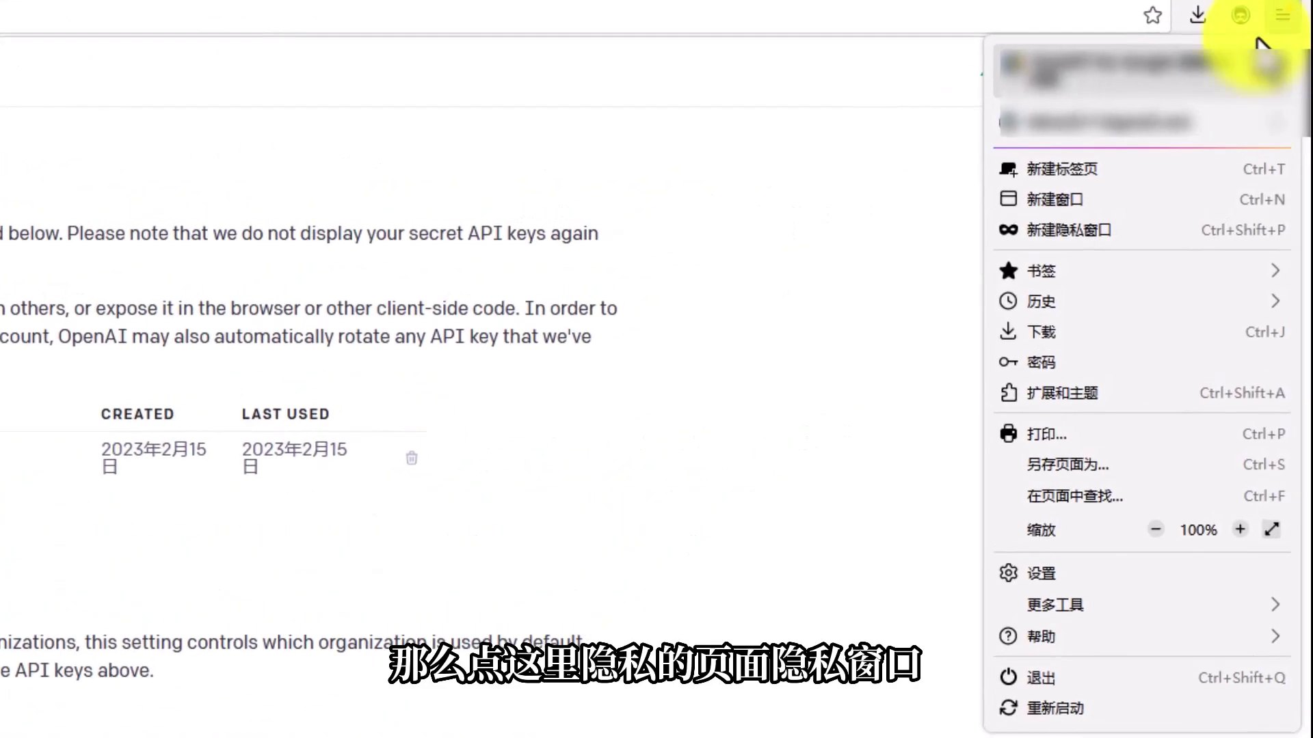